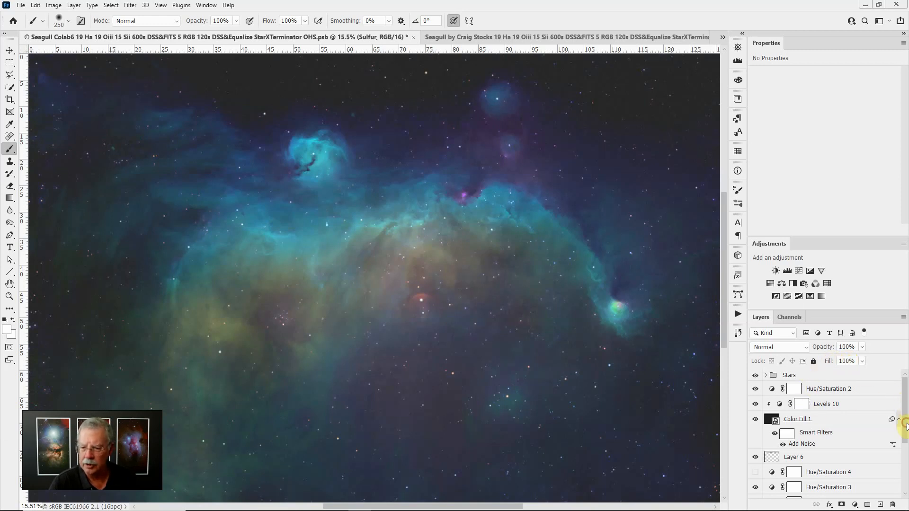
Expand the Hydrogen group and view its original Seagull6 19 Ha 600s DSS&FITS.tif layer in isolation, restoring the other layers.
scroll(906, 426, "down", 1)
scroll(905, 429, "down", 5)
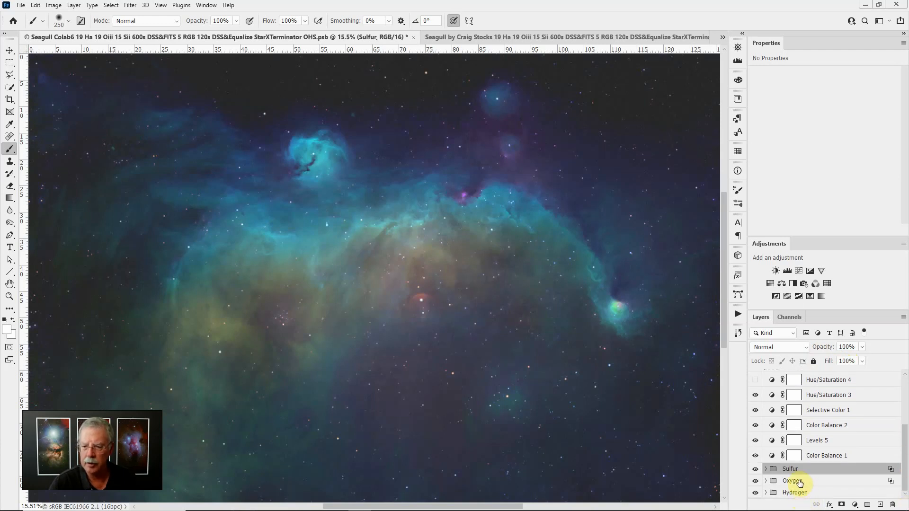
left_click(765, 492)
scroll(792, 483, "down", 5)
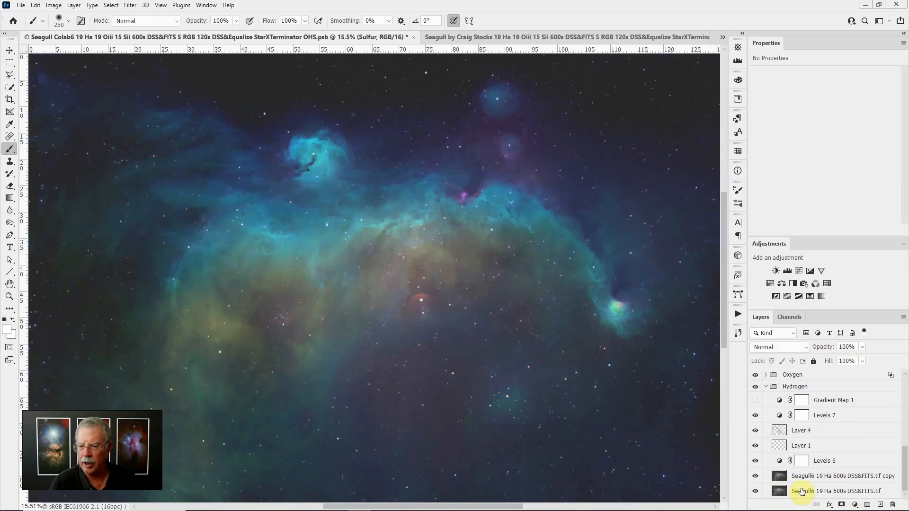
left_click(756, 492, "alt")
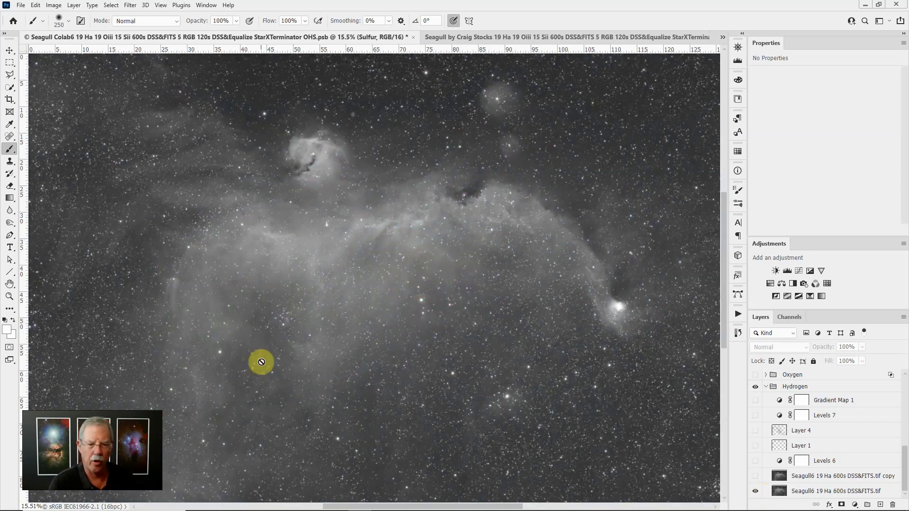
left_click(755, 491, "alt")
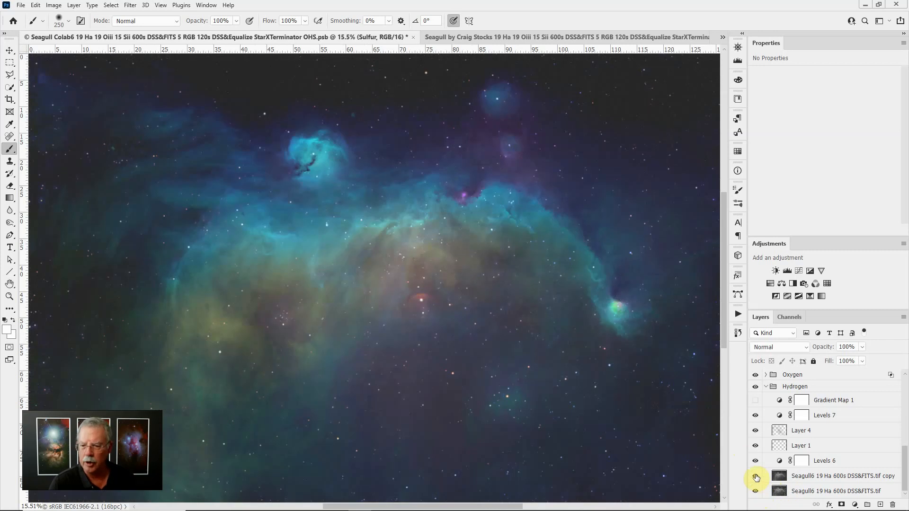
View the Hydrogen group's copied Ha layer in isolation, restore the others, and check the Levels 6 settings before collapsing the group.
left_click(755, 477, "alt")
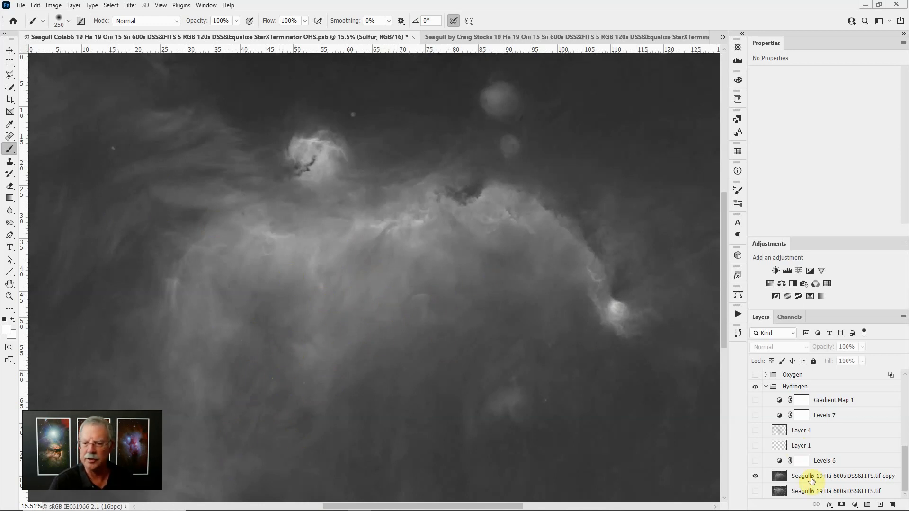
left_click(756, 478, "alt")
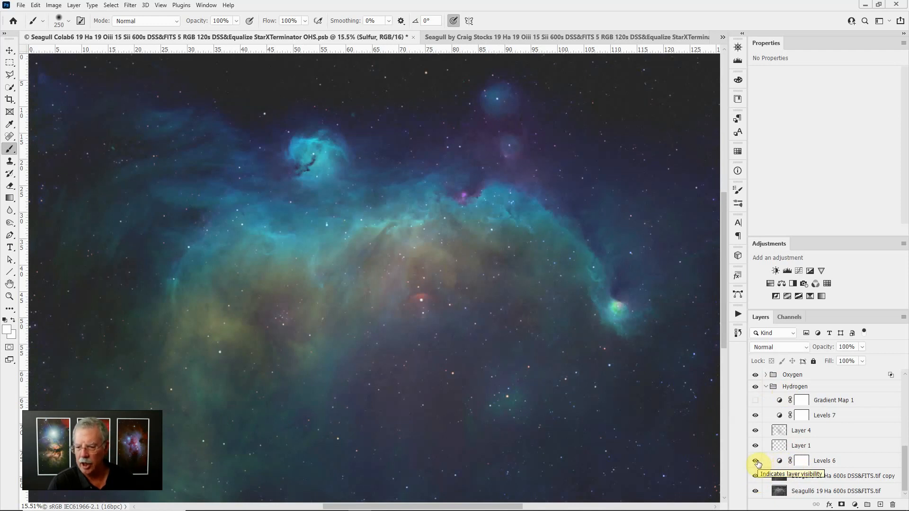
left_click(779, 461)
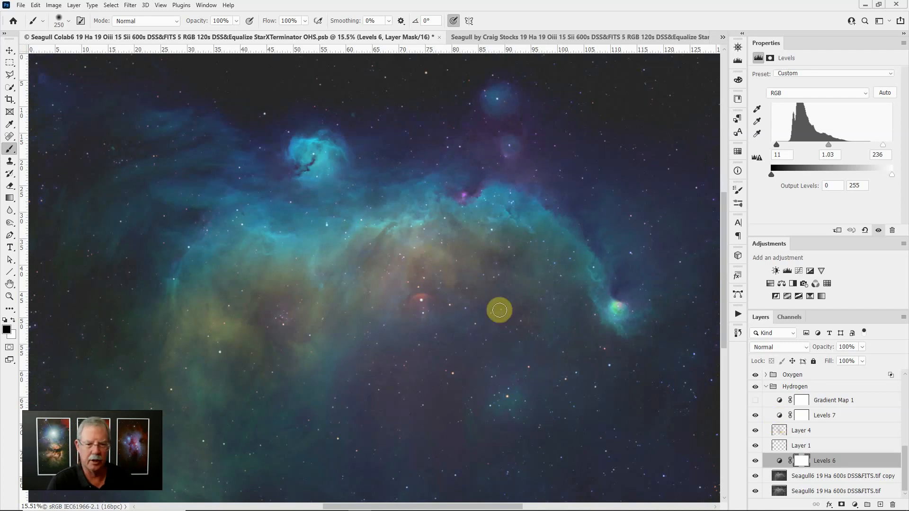
left_click(765, 388)
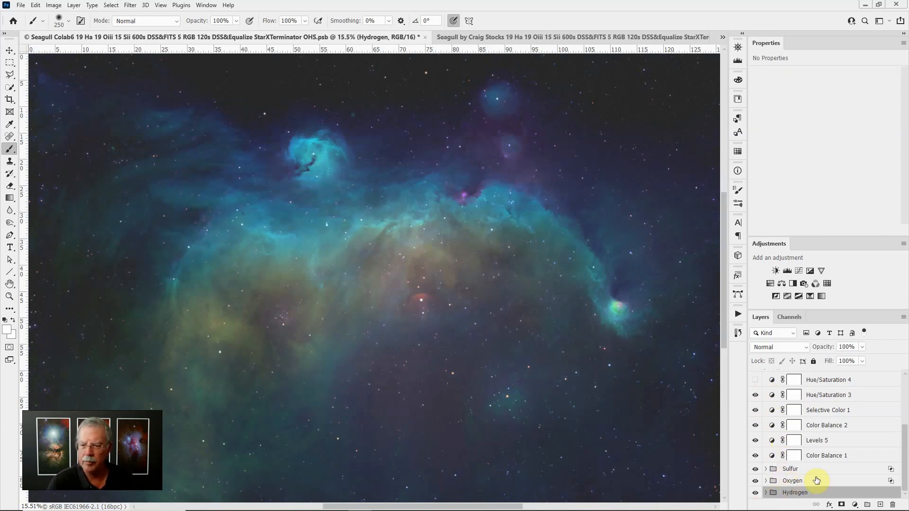
Review the channel assignment in the Sulfur group's blending options.
left_click(862, 470)
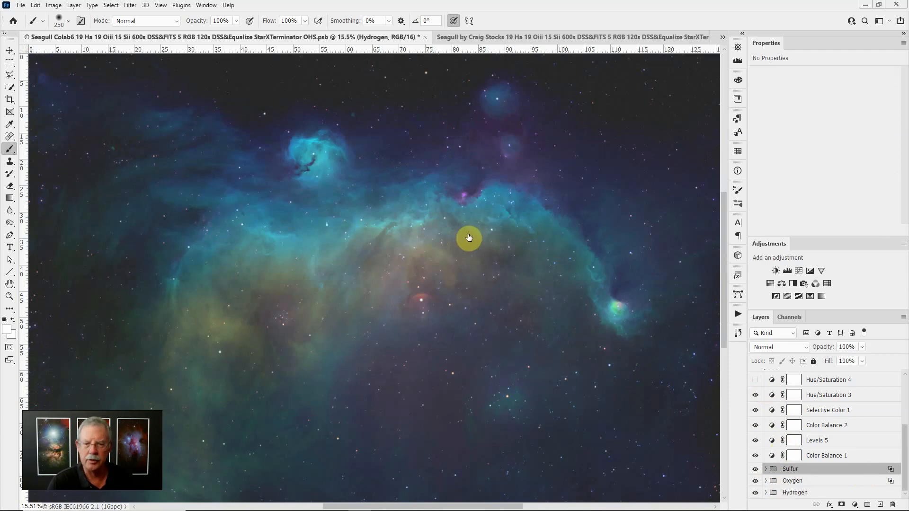
key("h")
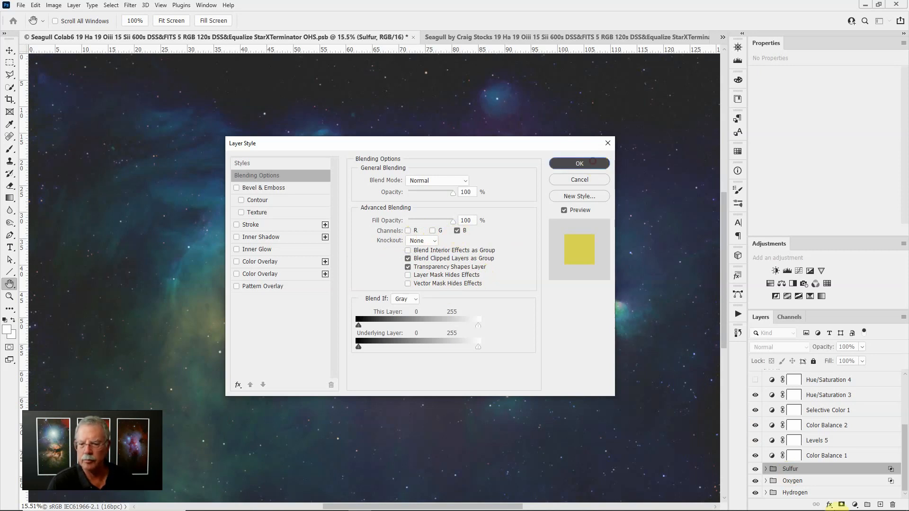
key("Return")
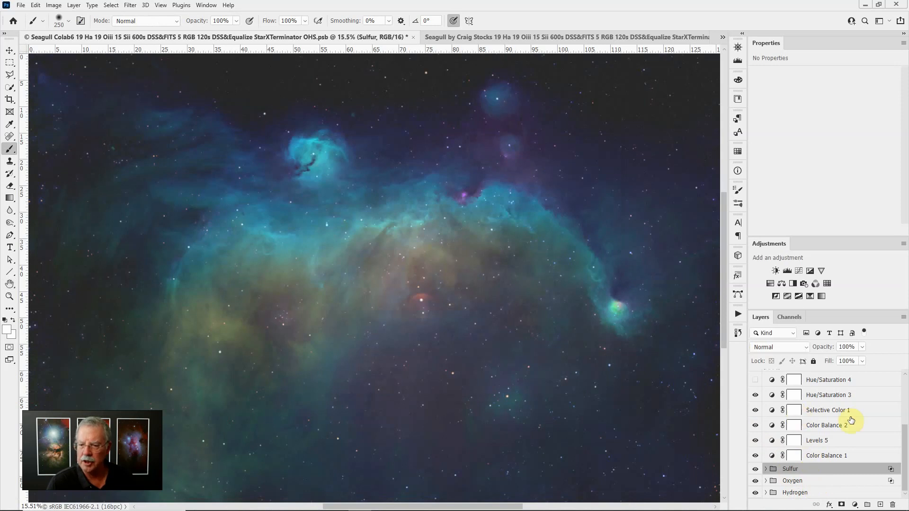
Inspect the Color Fill 1 noise layer in isolation, then check its Lighten blend mode and its effect on the full image.
key("ctrl+plus")
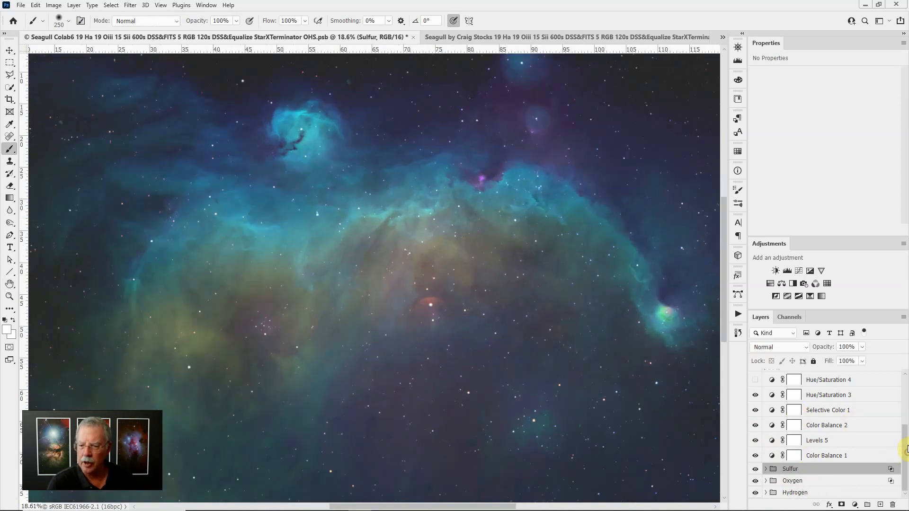
left_click_drag(904, 449, 904, 406)
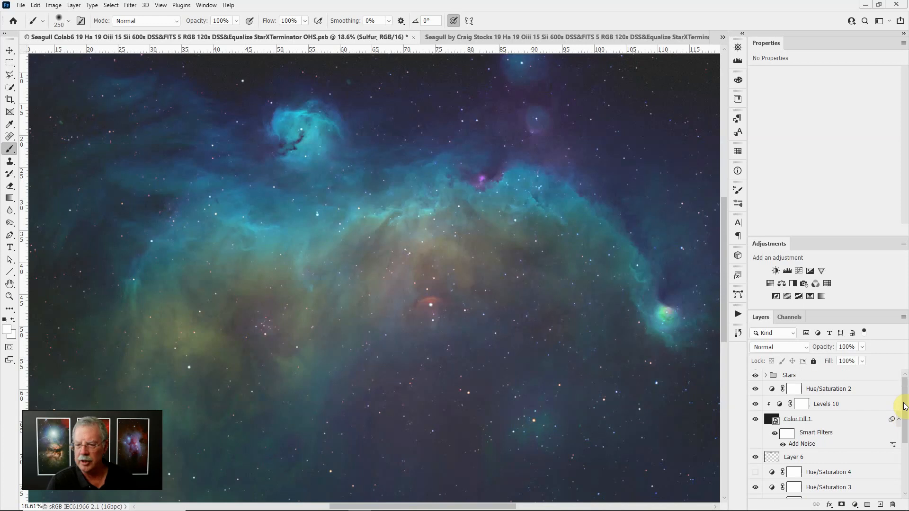
left_click(754, 420, "alt")
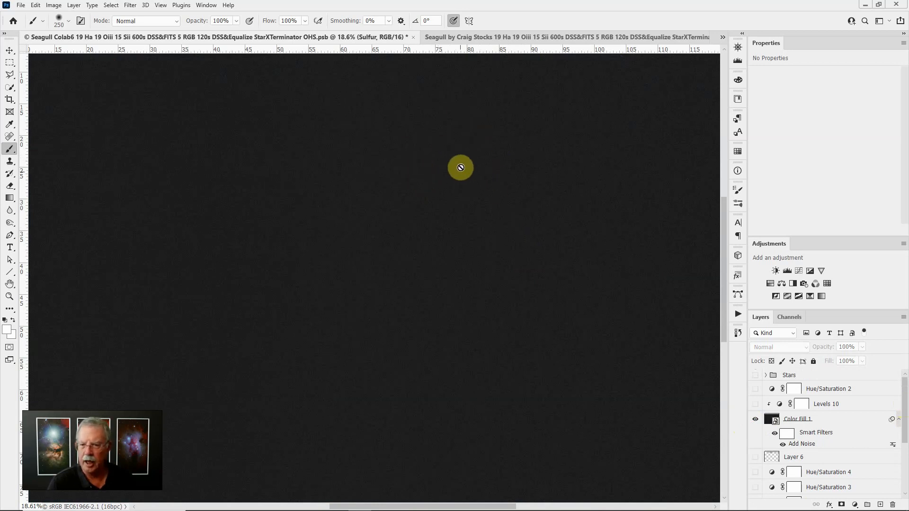
left_click(755, 419, "alt")
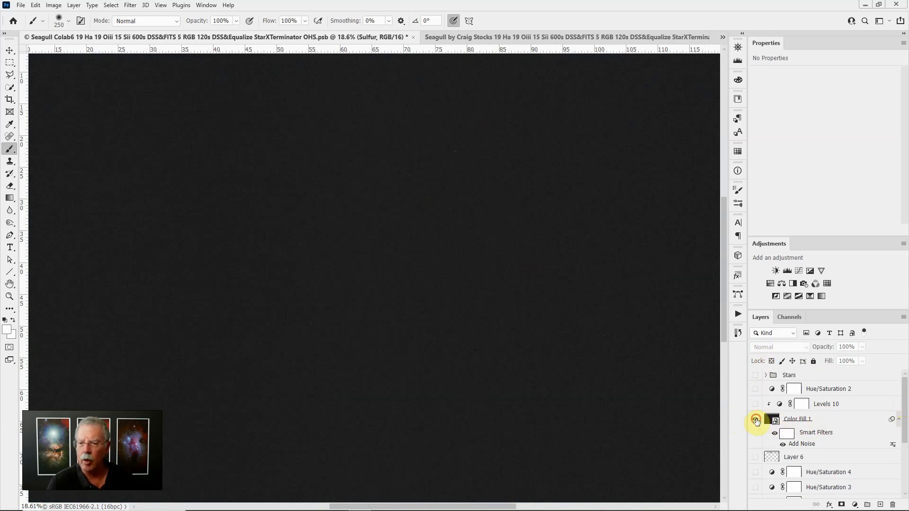
left_click(768, 423)
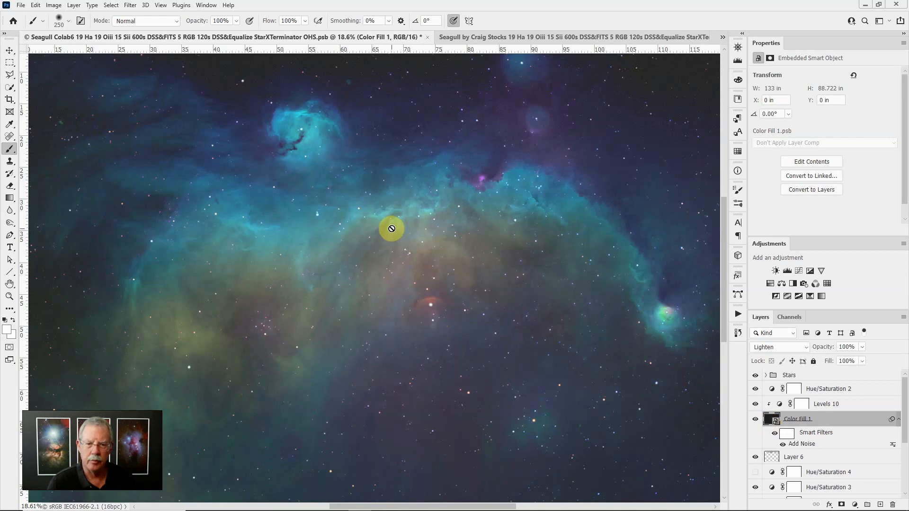
scroll(395, 213, "down", 1)
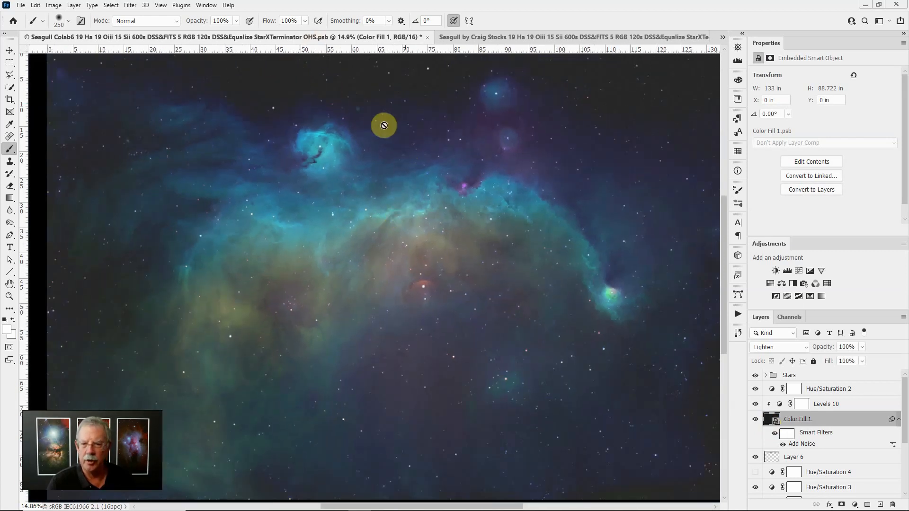
left_click(756, 420)
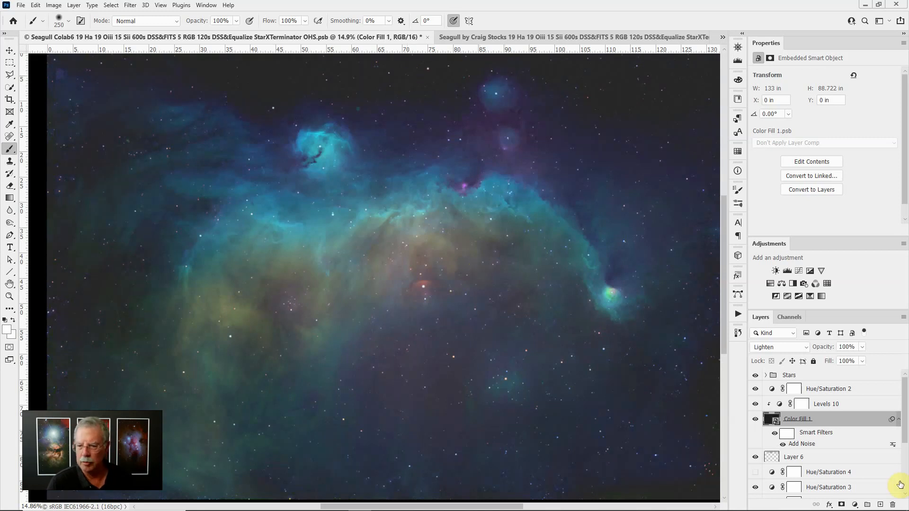
Hide the Stars group and the adjustment layers from Hue/Saturation 3 down through Color Balance 1.
left_click(754, 375)
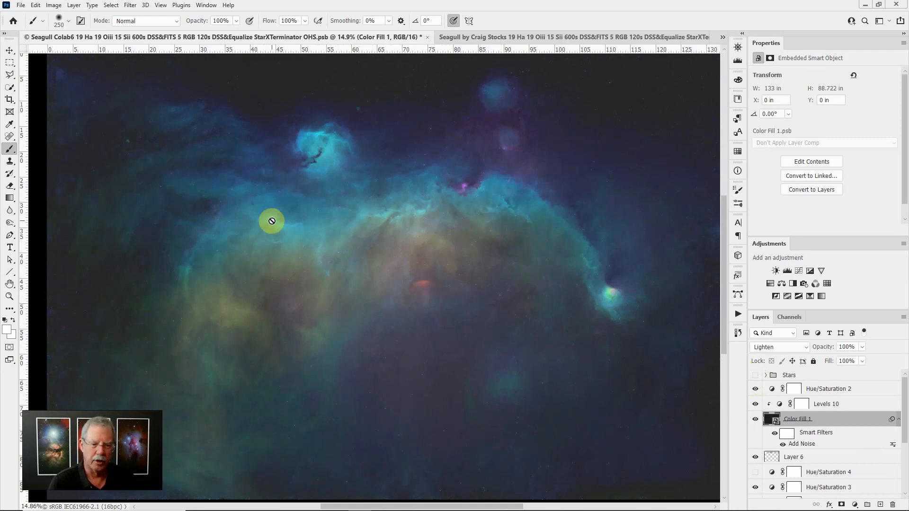
scroll(208, 378, "up", 1)
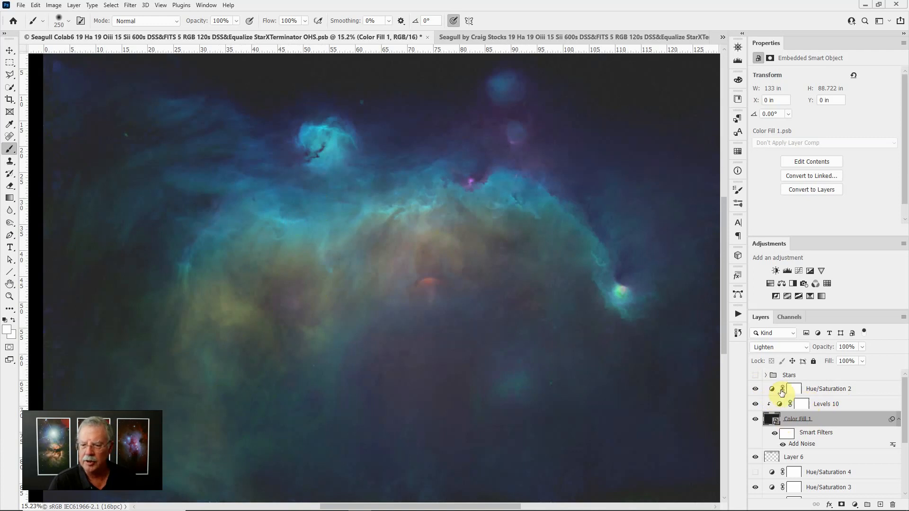
scroll(783, 416, "down", 3)
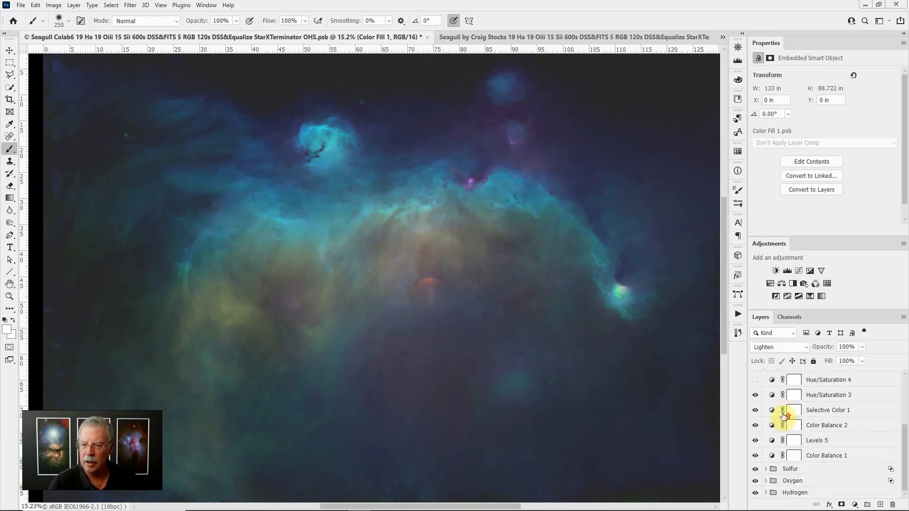
scroll(783, 416, "up", 1)
scroll(783, 415, "down", 1)
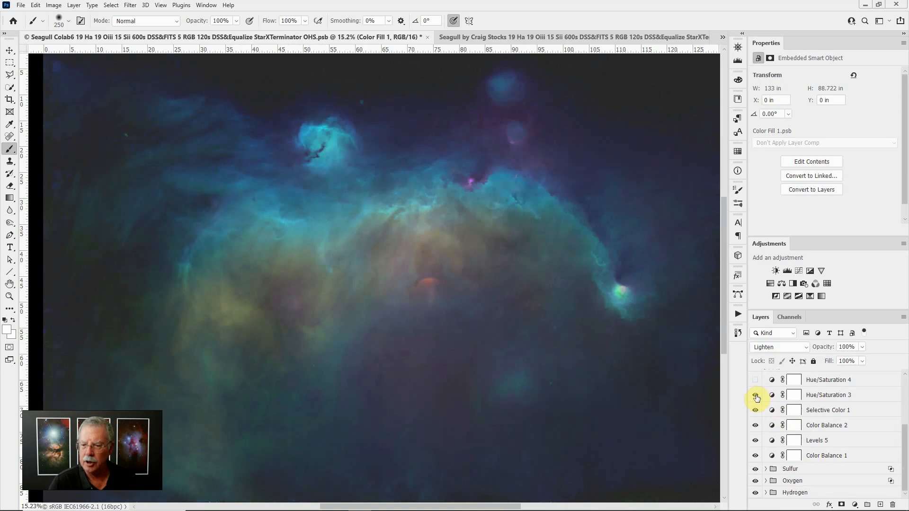
left_click(756, 455)
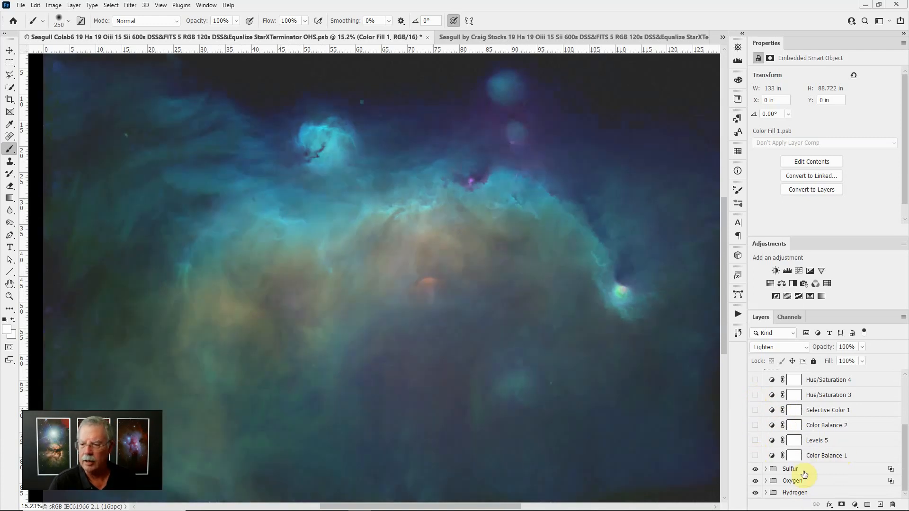
Assign the Sulfur group to the red channel only in its blending options, turning off blue.
left_click(803, 471)
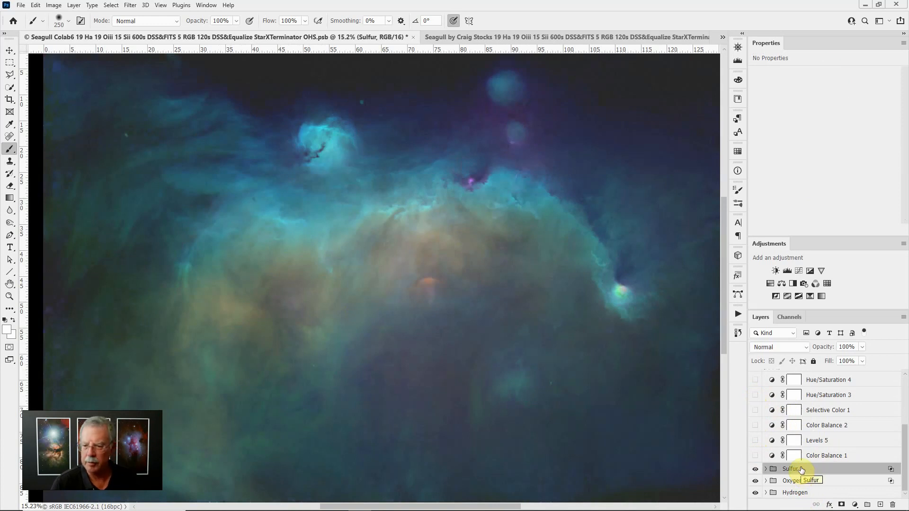
double_click(857, 472)
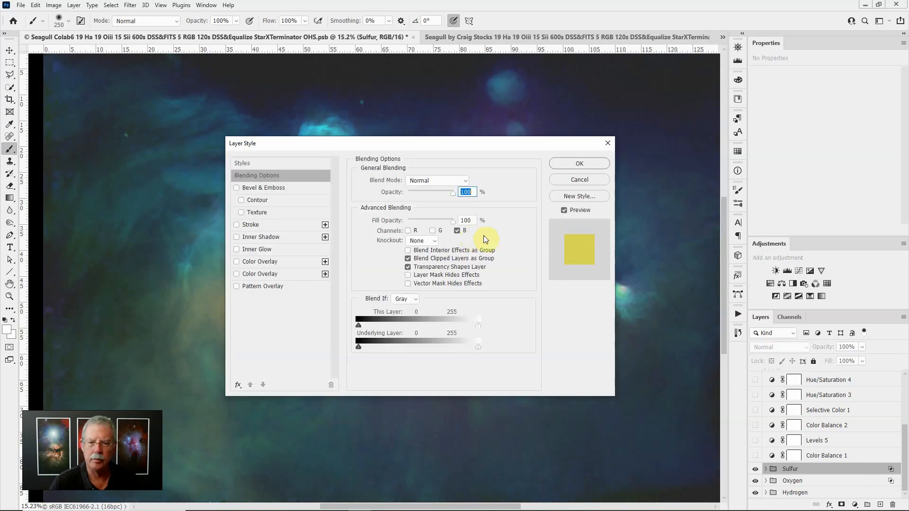
left_click(456, 230)
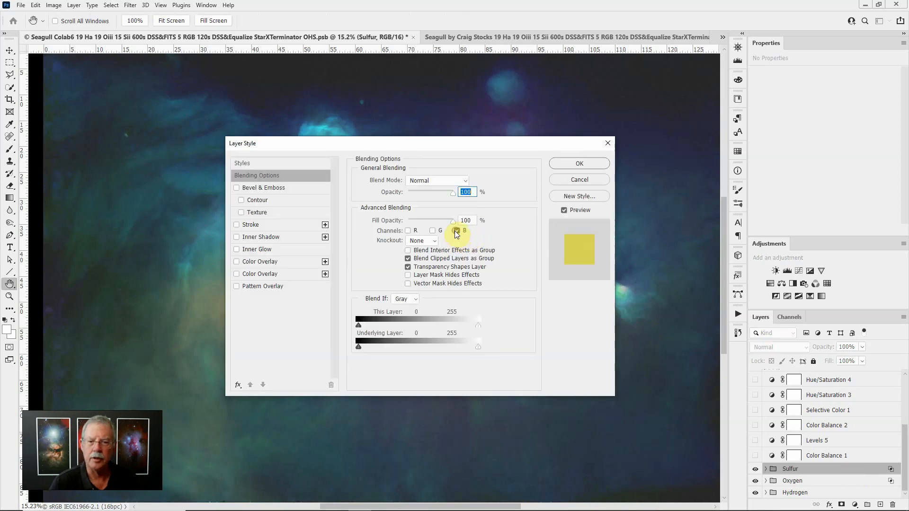
left_click(409, 230)
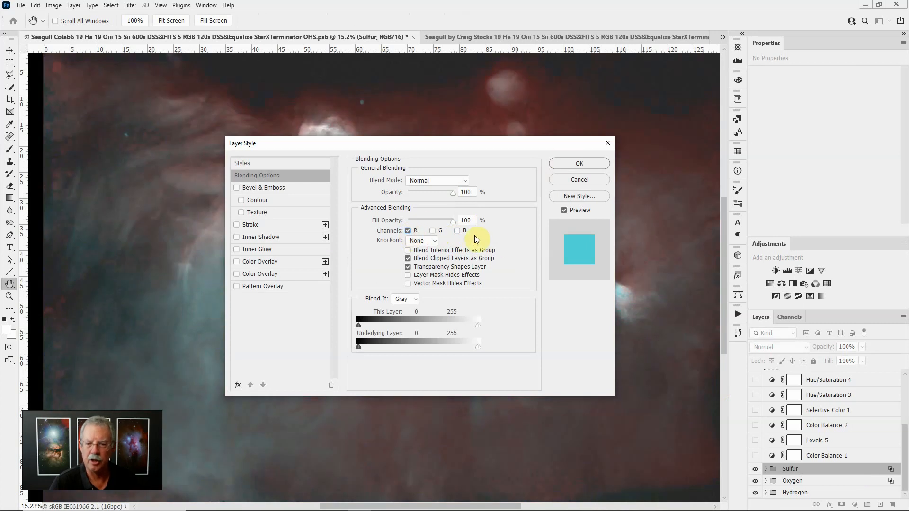
left_click(569, 167)
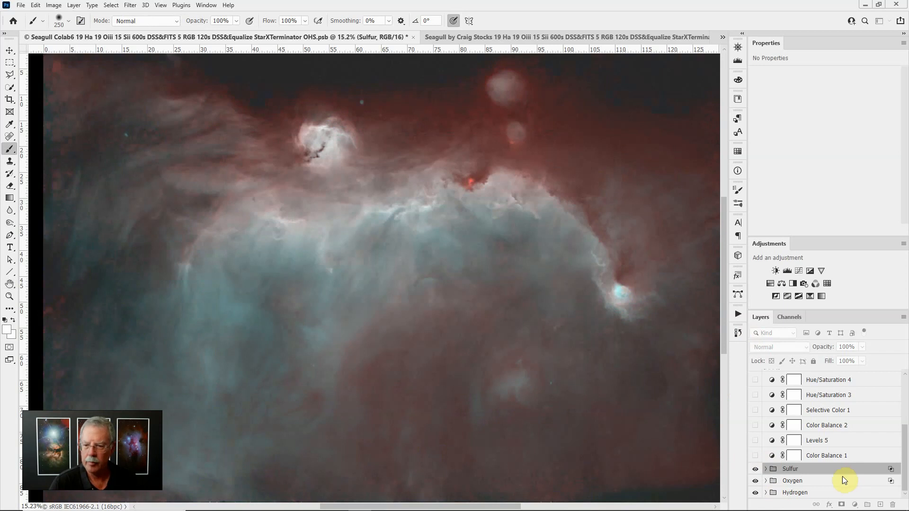
Assign the Oxygen group to the blue channel only in its blending options, turning off red.
left_click(841, 482)
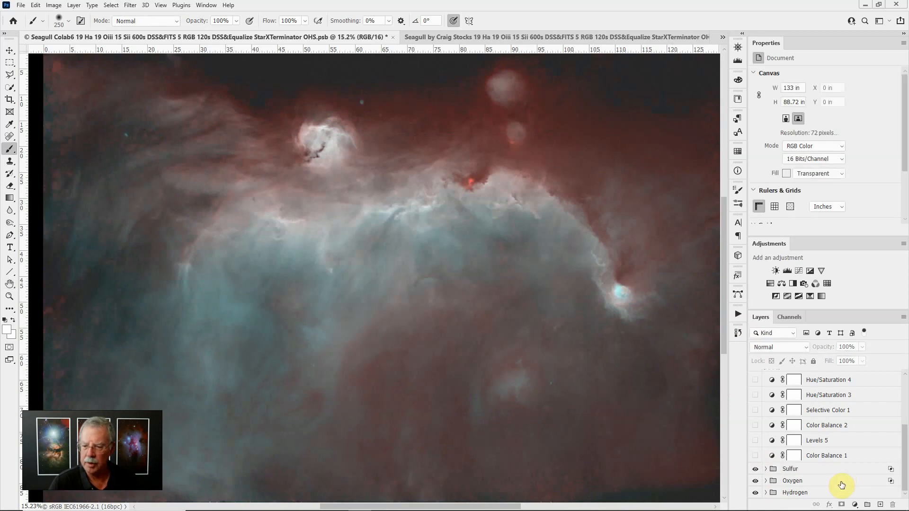
left_click(840, 483)
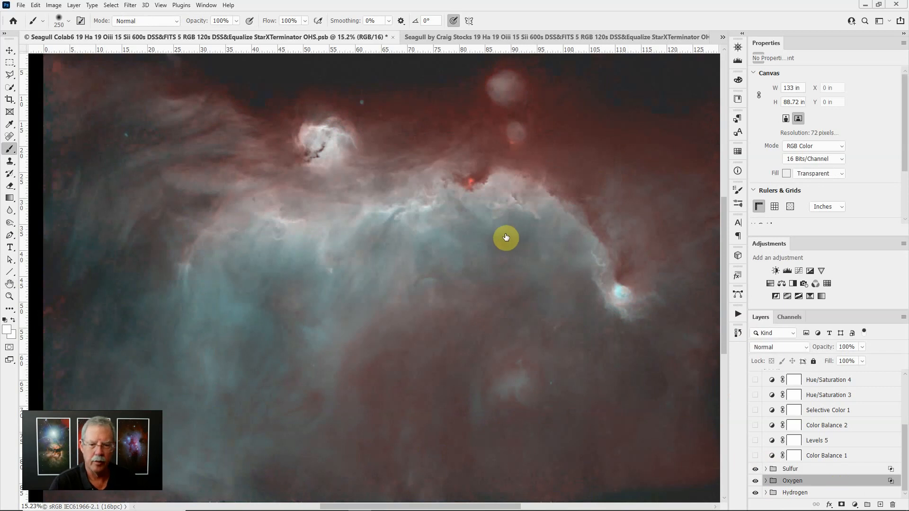
double_click(811, 482)
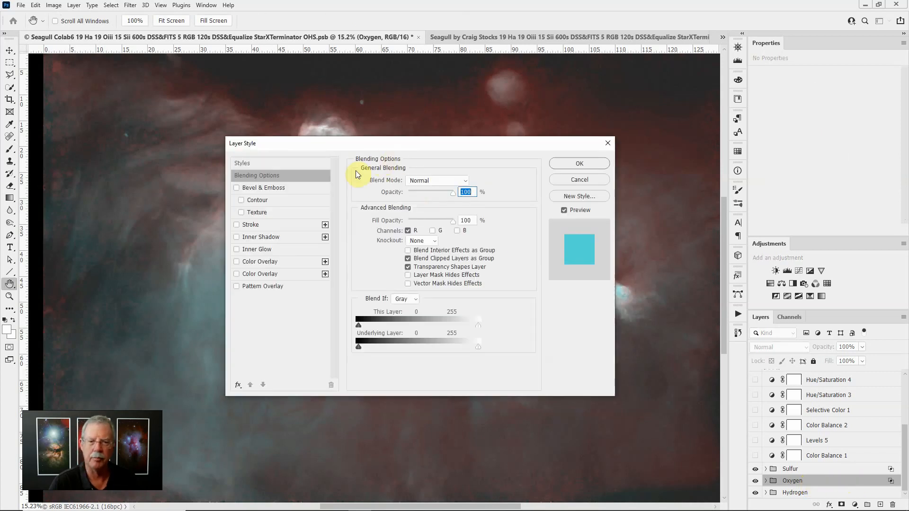
left_click(408, 230)
left_click(457, 231)
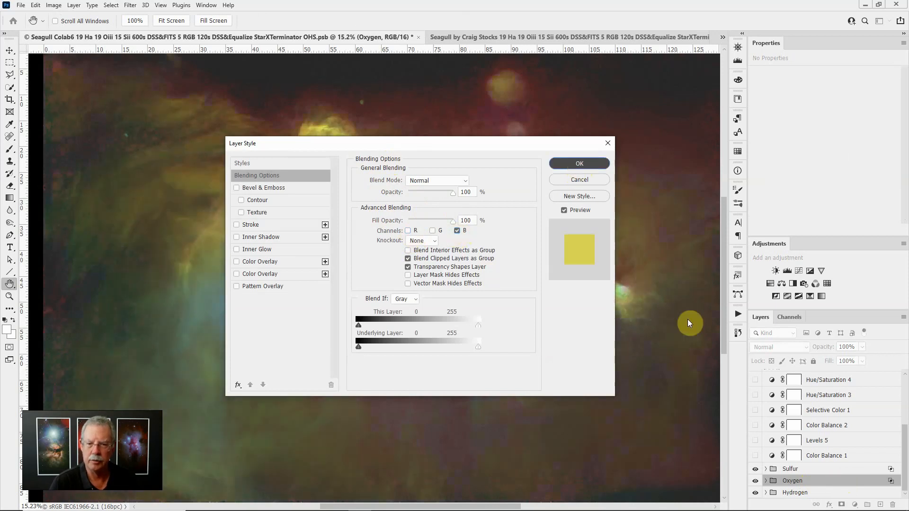
key("Return")
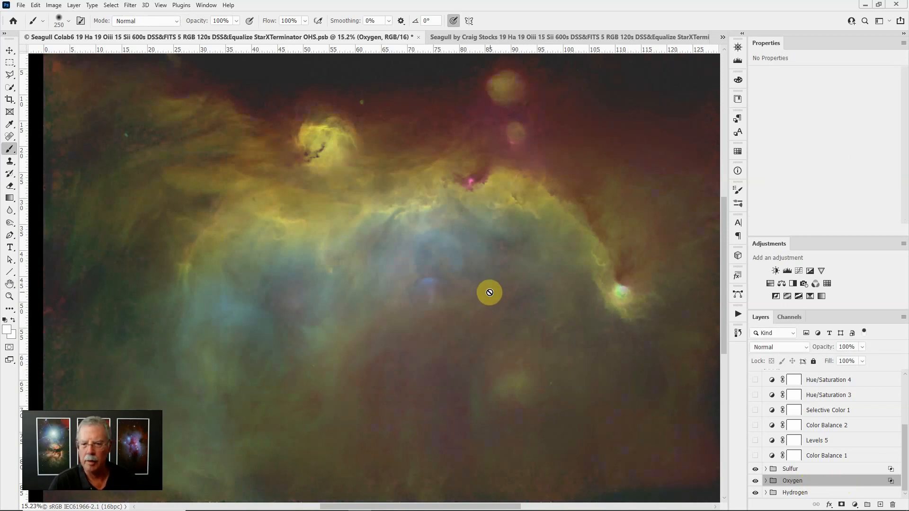
scroll(487, 299, "down", 1)
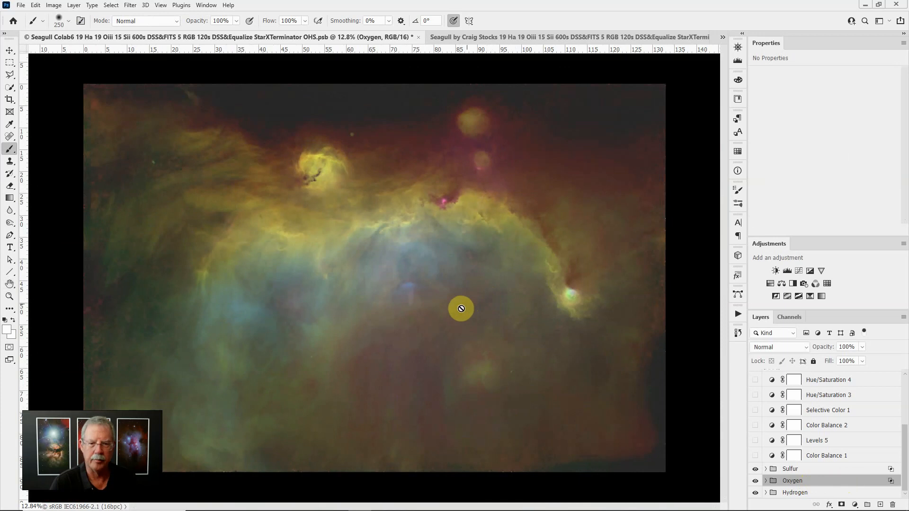
scroll(345, 151, "up", 2)
scroll(359, 151, "up", 2)
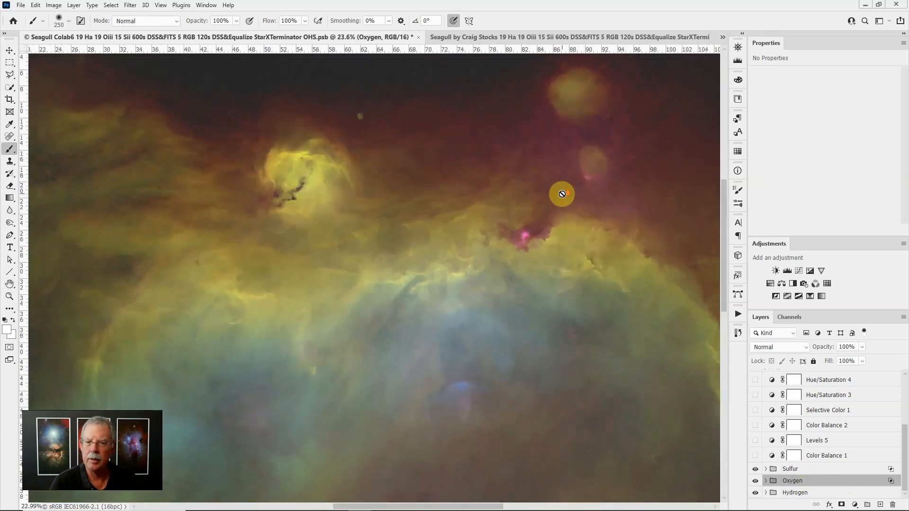
Adjust the Levels 9 layer inside the Sulfur group to black point 51, midtone 1.27 and white point 221.
scroll(559, 191, "down", 2)
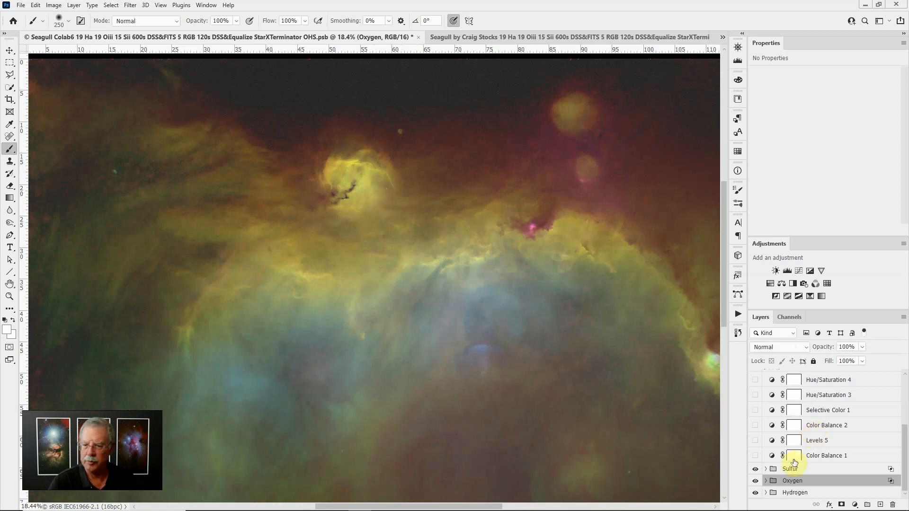
left_click(765, 470)
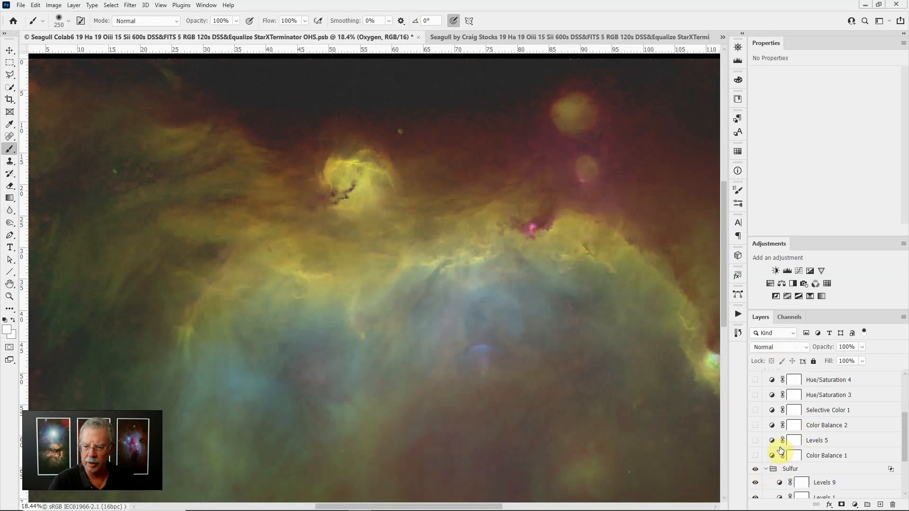
scroll(781, 445, "down", 3)
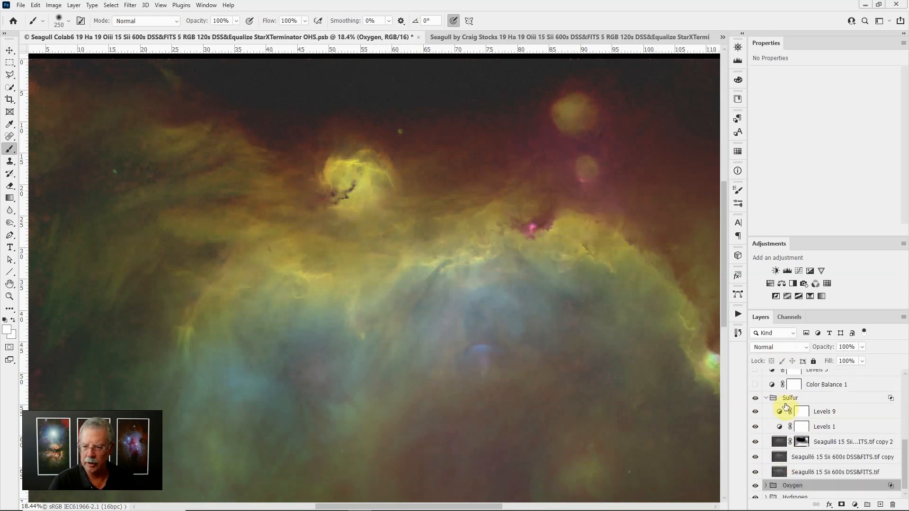
left_click(780, 415)
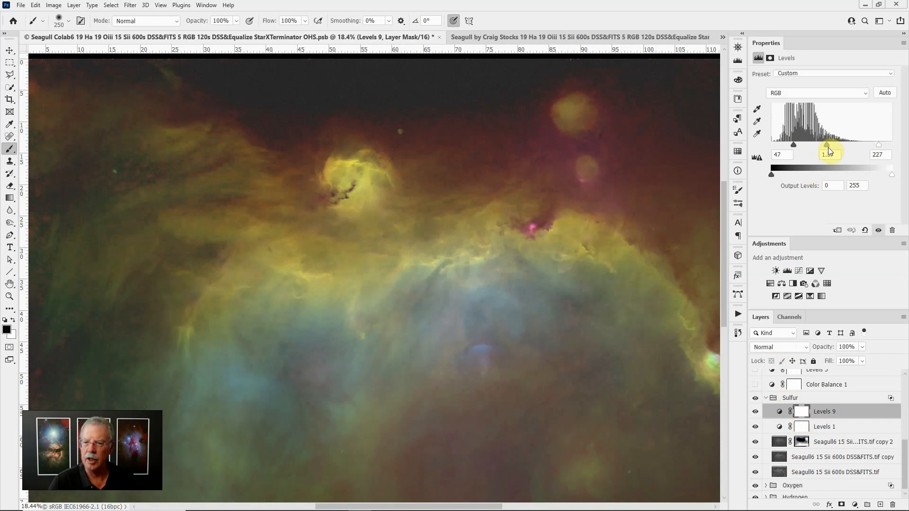
left_click_drag(825, 146, 828, 146)
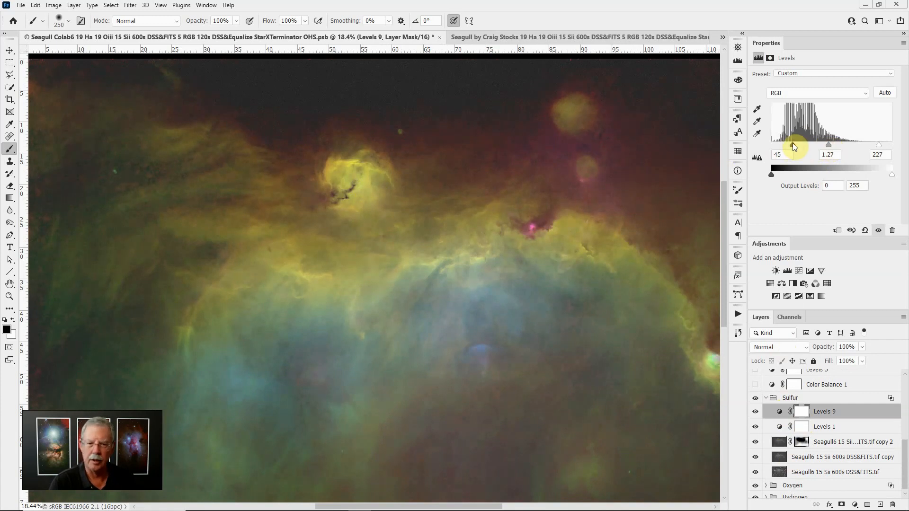
left_click_drag(793, 144, 795, 143)
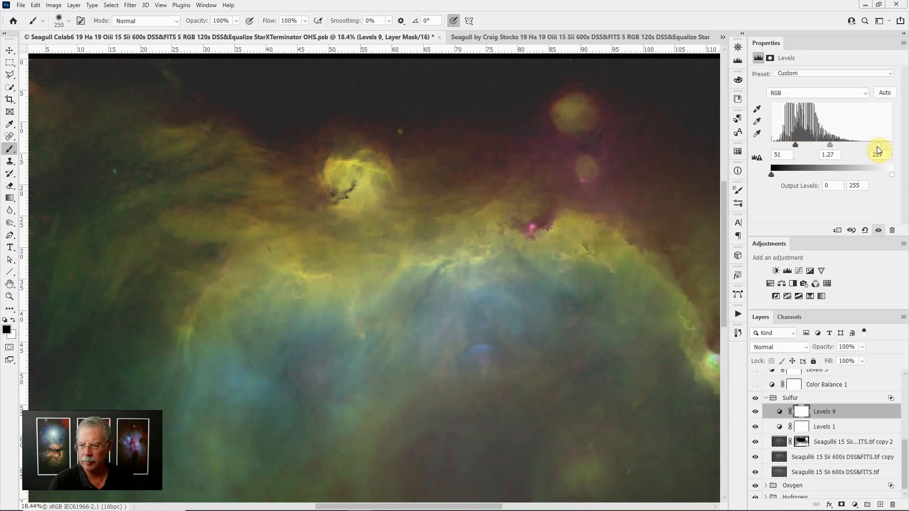
left_click_drag(877, 146, 875, 146)
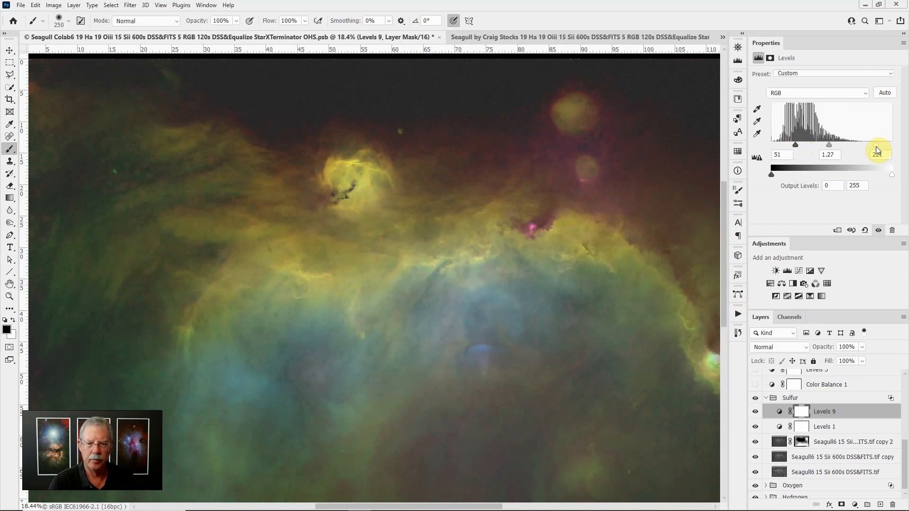
scroll(471, 233, "down", 2)
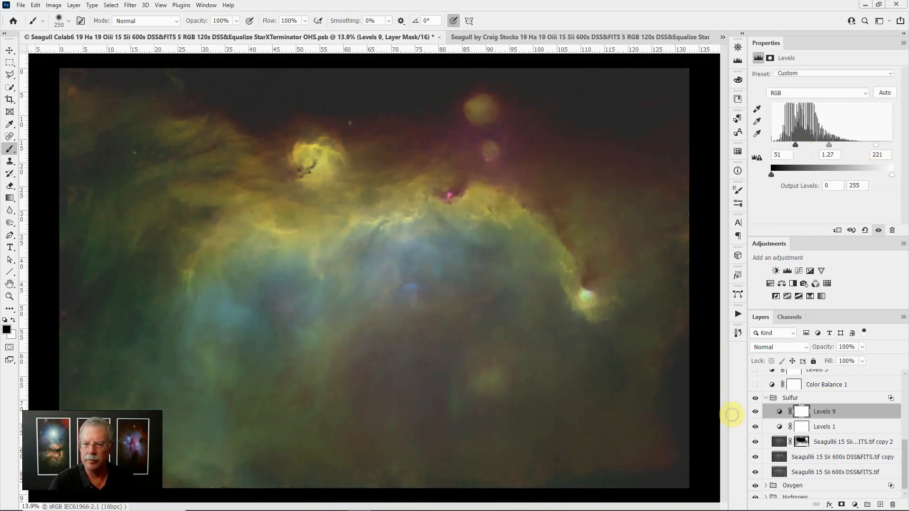
left_click(765, 401)
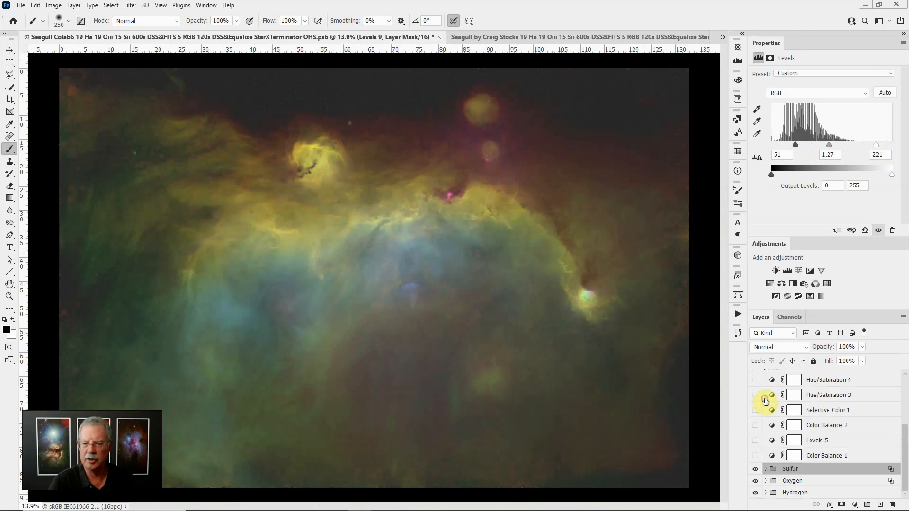
Make the Stars group visible again and inspect the stars over the nebula up close.
scroll(776, 407, "up", 3)
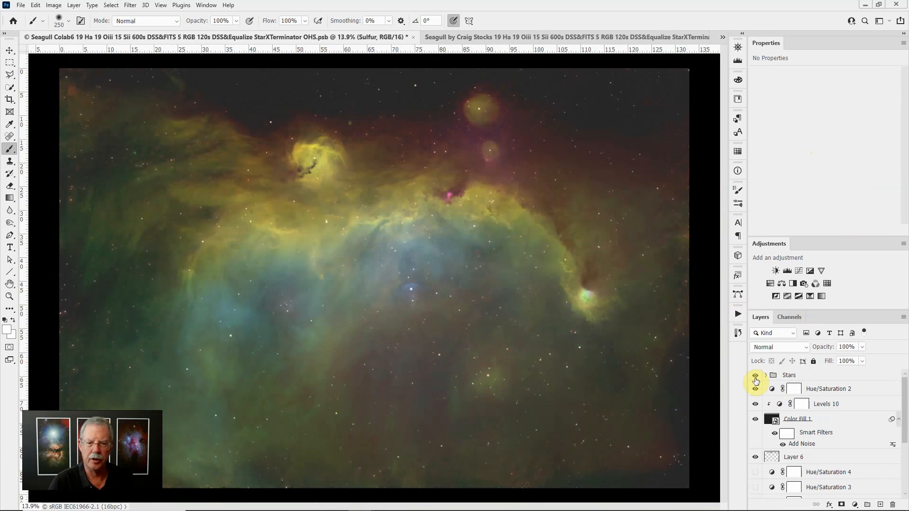
scroll(360, 248, "up", 2)
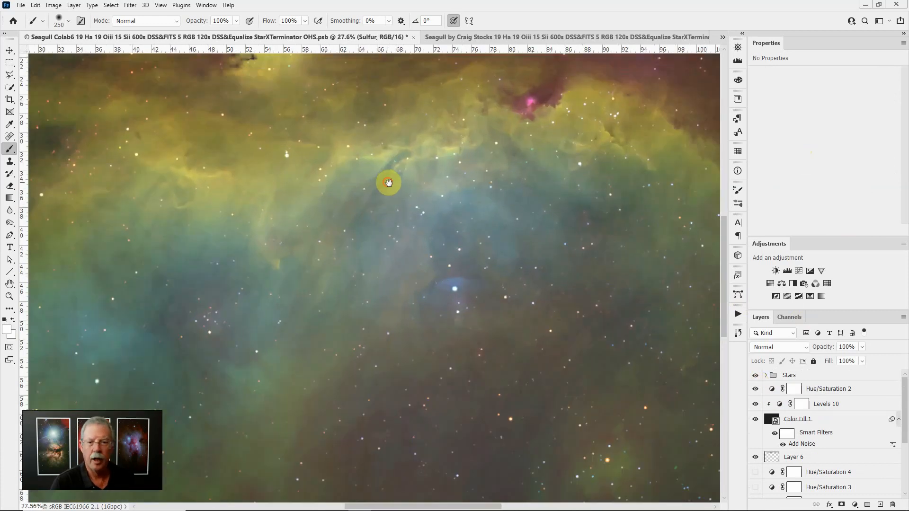
left_click_drag(387, 183, 463, 305)
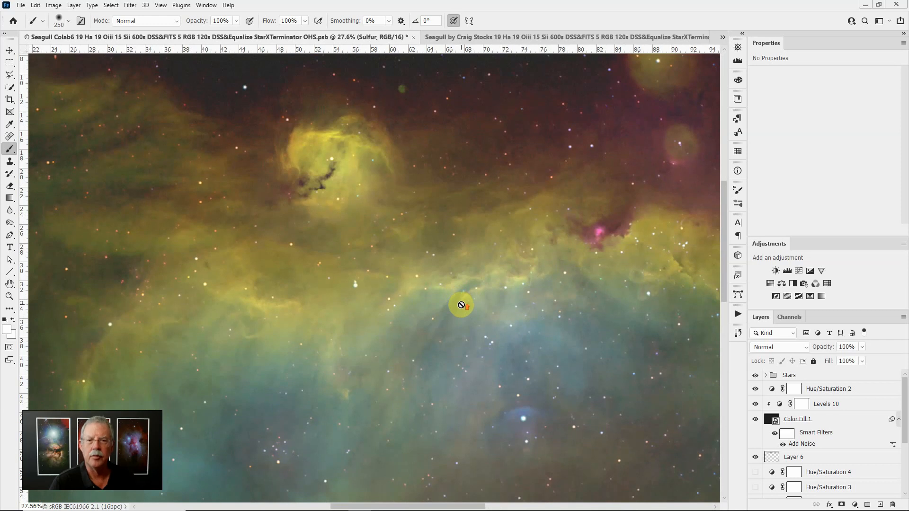
scroll(463, 304, "up", 1)
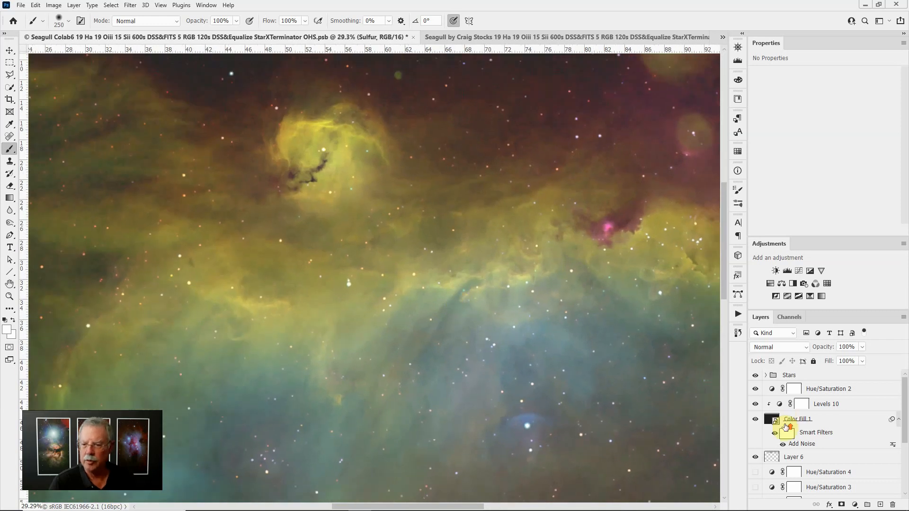
Show the Color Balance 1 layer and set its midtones to Cyan-Red +12, Magenta-Green -7 and Yellow-Blue +10.
scroll(848, 456, "down", 5)
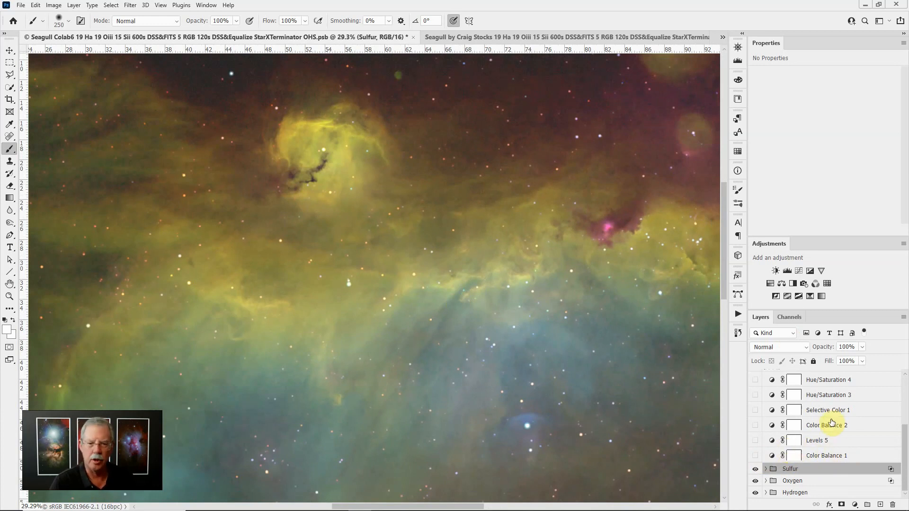
scroll(361, 305, "down", 3)
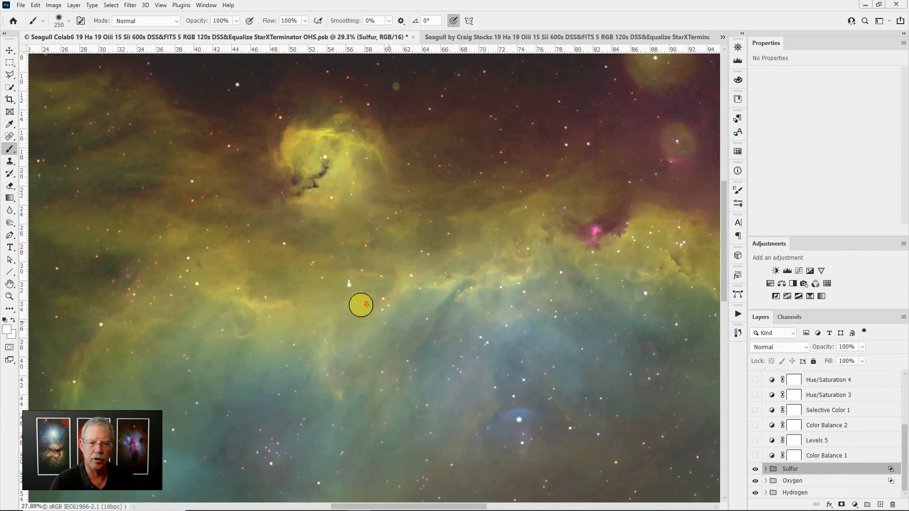
scroll(360, 305, "down", 3)
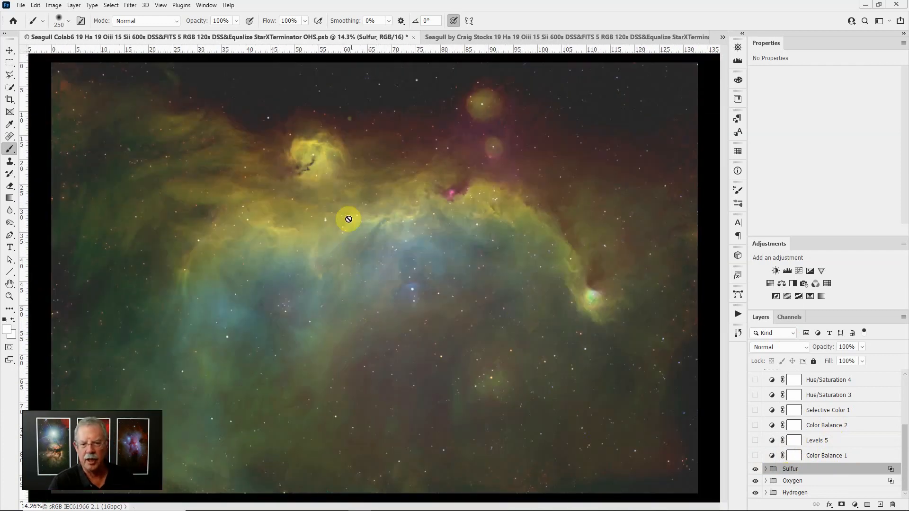
left_click(755, 455)
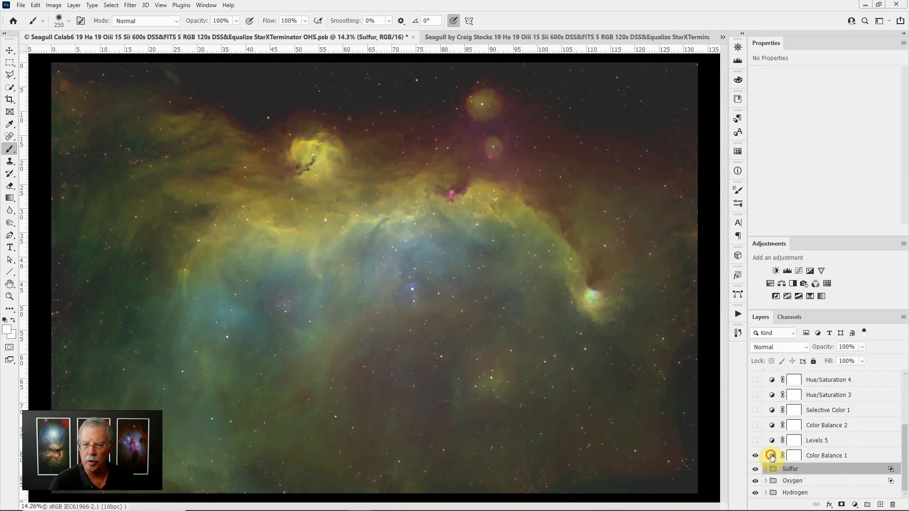
left_click(771, 455)
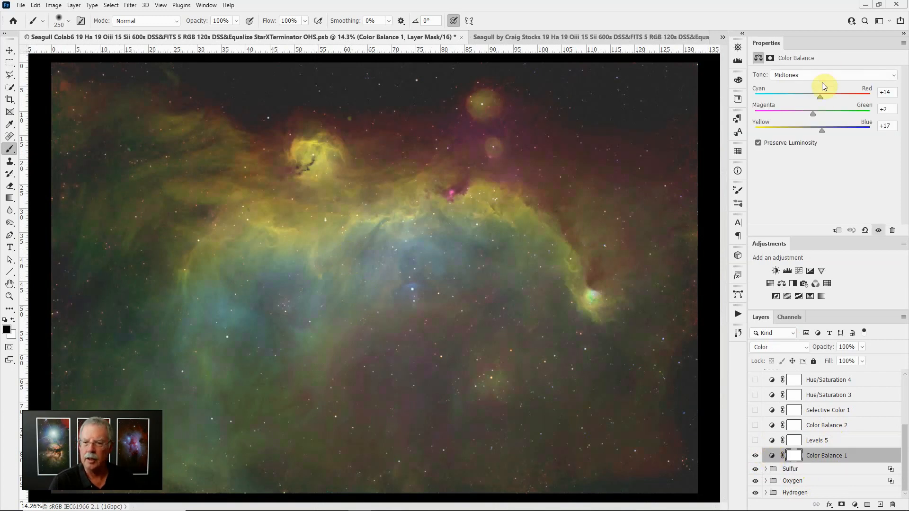
left_click_drag(821, 96, 817, 129)
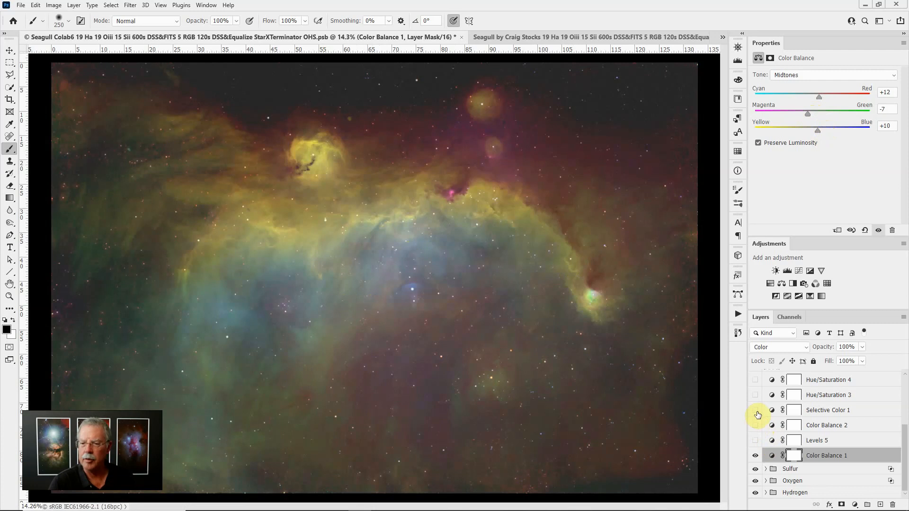
Show the Hue/Saturation 3 layer and reset its adjustment to the default settings.
left_click(757, 396)
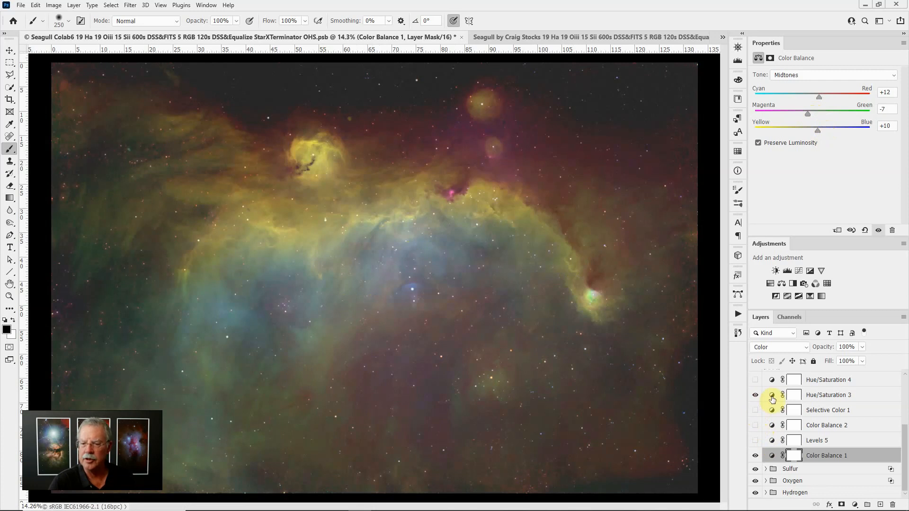
left_click(772, 396)
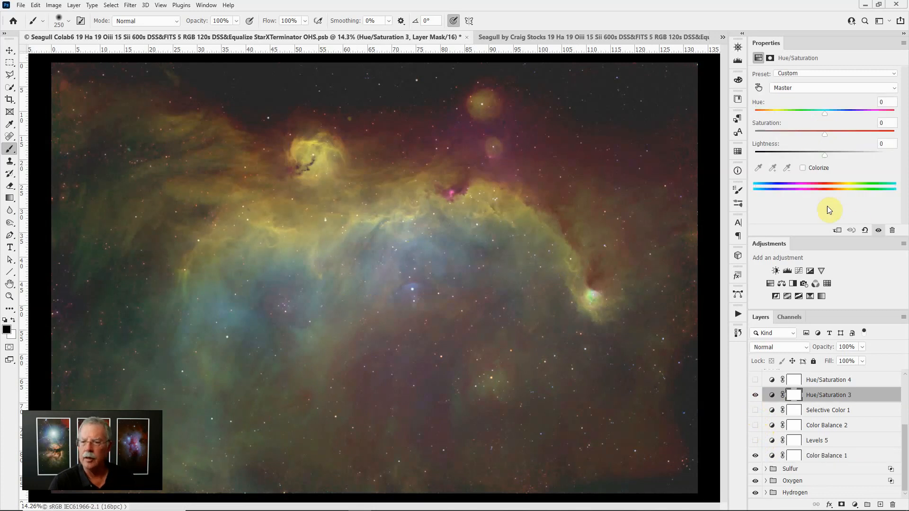
left_click(862, 230)
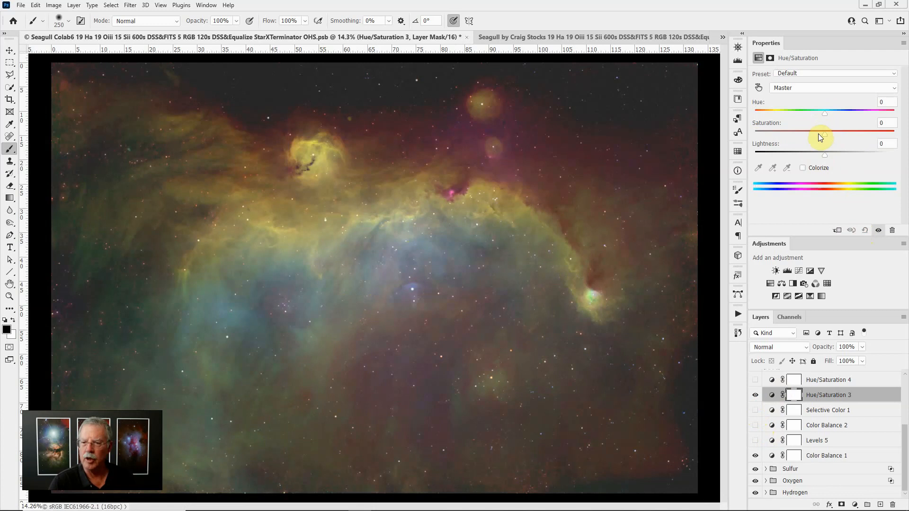
Set the master hue of Hue/Saturation 3 to -16, keep saturation at 0, and review the whole image.
mouse_move(824, 135)
left_mouse_down()
mouse_move(847, 135)
mouse_move(825, 134)
left_mouse_up()
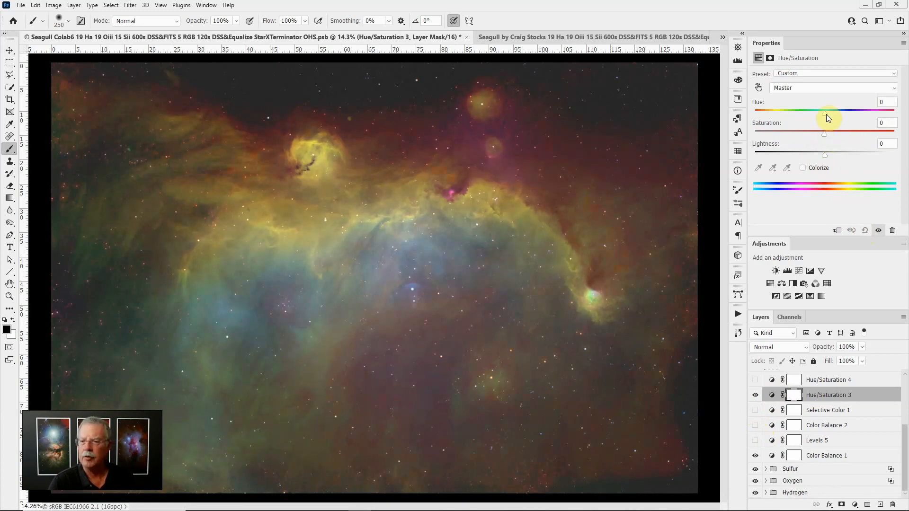
key("ctrl+0")
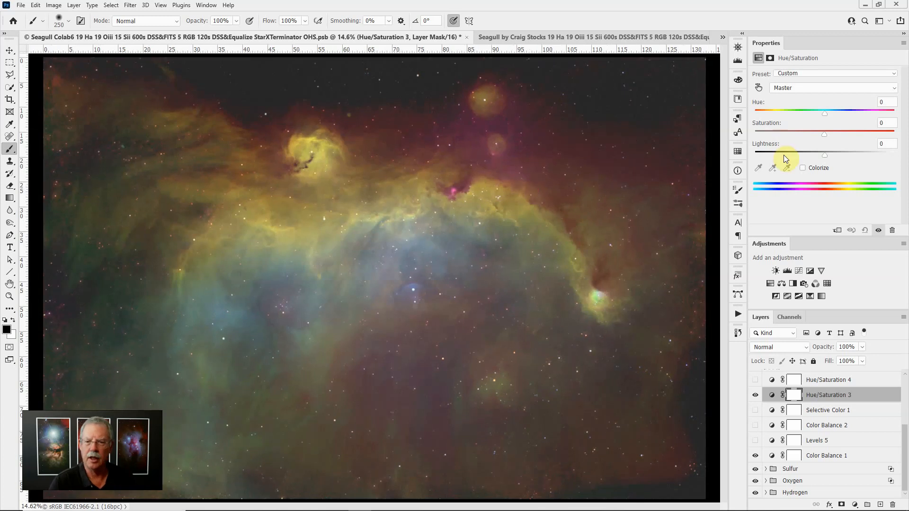
left_click_drag(825, 114, 811, 116)
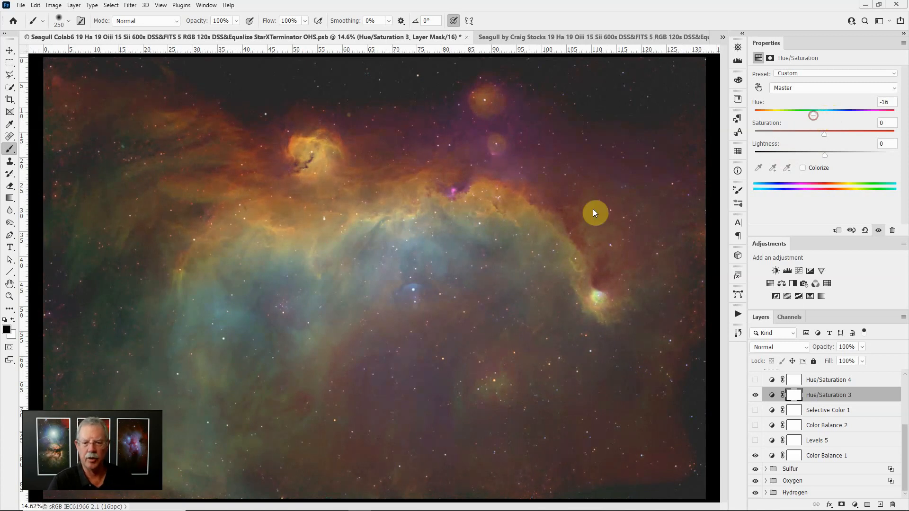
scroll(456, 270, "down", 2)
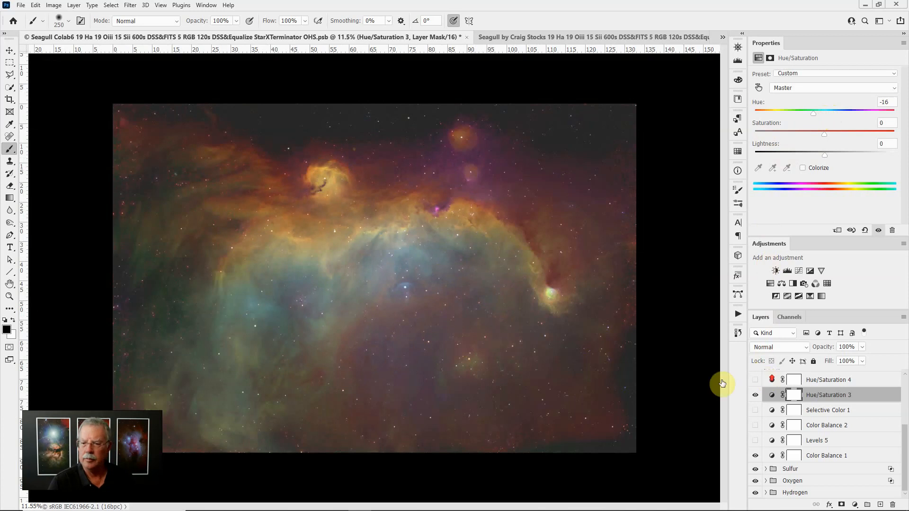
scroll(523, 257, "up", 1)
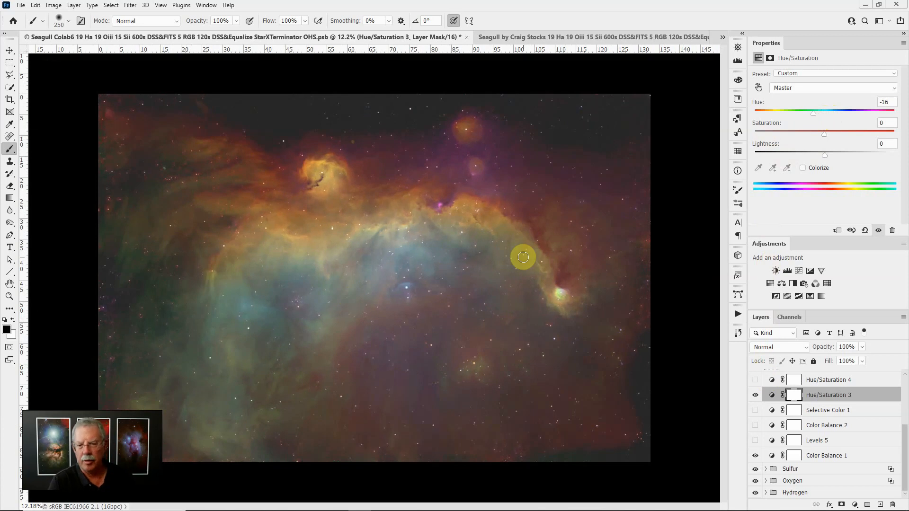